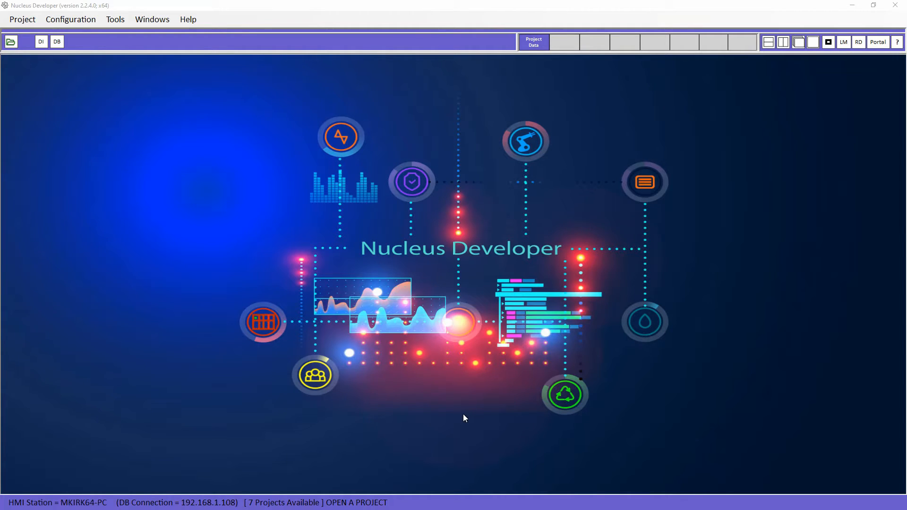
# Open the Database Connection settings to view host 192.168.1.108 and port 5432
pyautogui.click(57, 42)
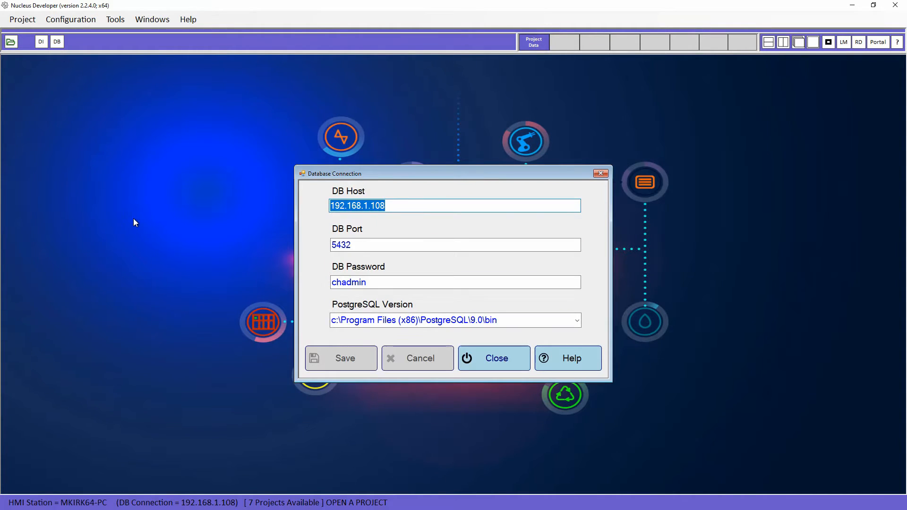
# Replace the DB Host value with localhost, then re-enter it as 192.168.1.108
pyautogui.click(403, 204)
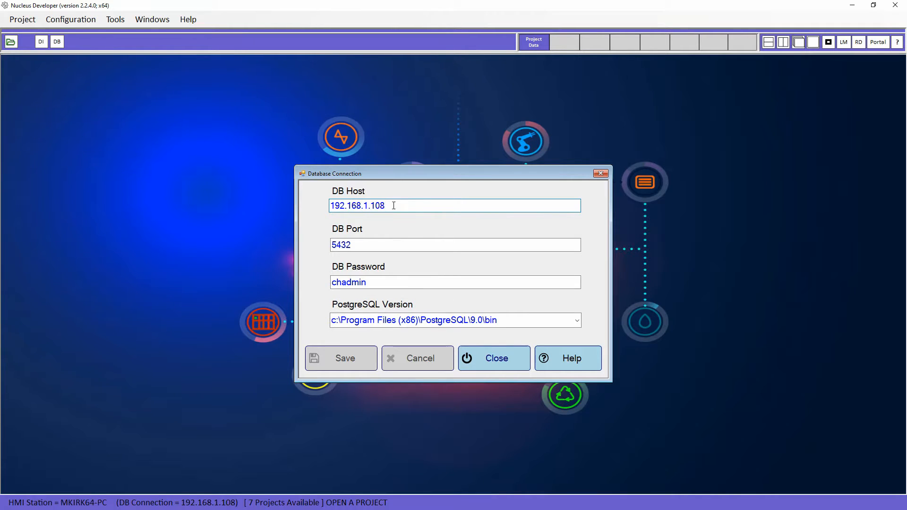
pyautogui.moveTo(421, 207); pyautogui.dragTo(286, 208)
pyautogui.write('loc')
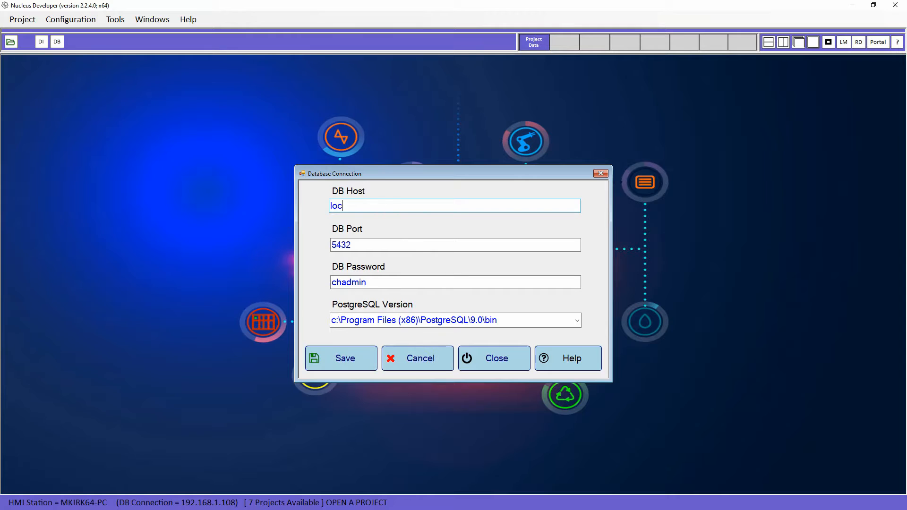
pyautogui.write('alhost')
pyautogui.click(383, 245)
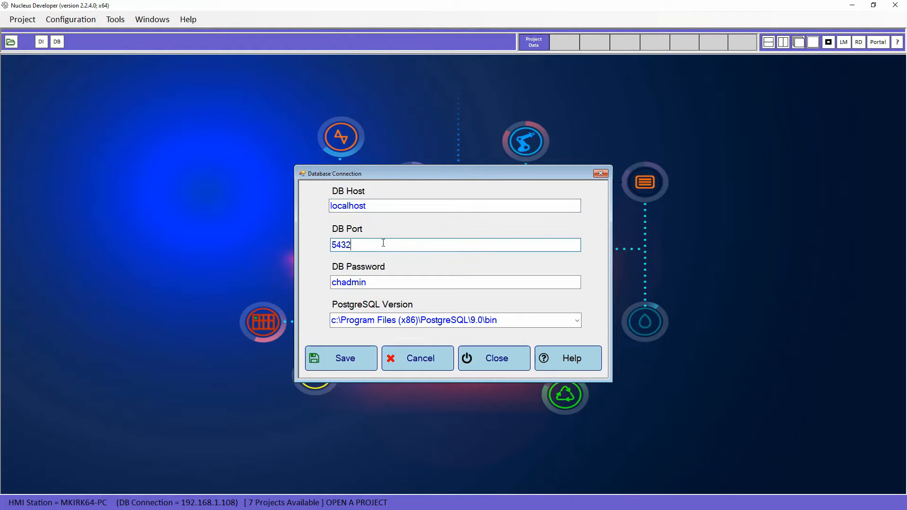
pyautogui.moveTo(381, 206); pyautogui.dragTo(295, 200)
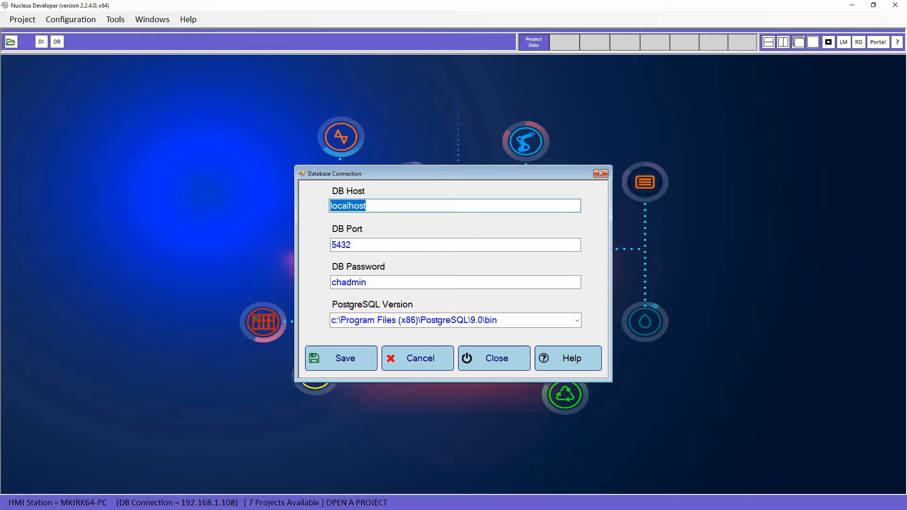
pyautogui.write('192.168.1.108')
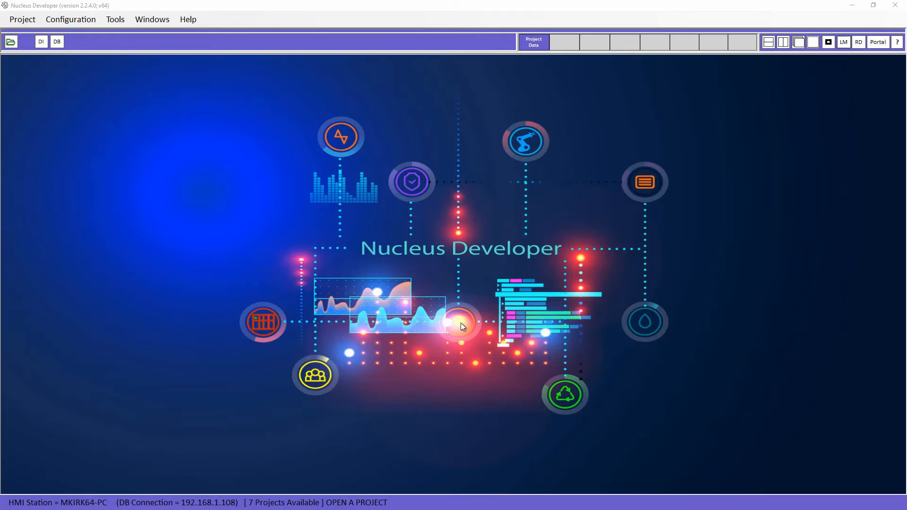
# Open the VIDEO-DEMO project from the list of seven available projects
pyautogui.click(27, 22)
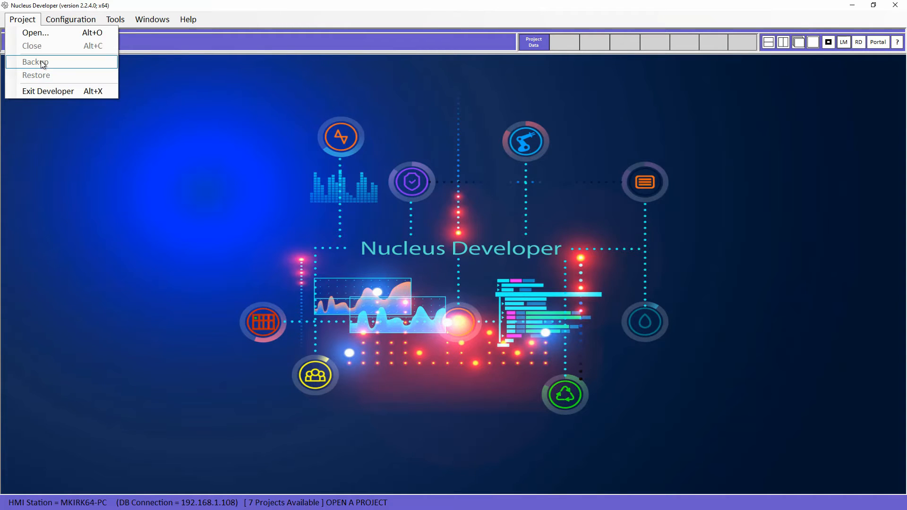
pyautogui.click(65, 137)
pyautogui.click(11, 42)
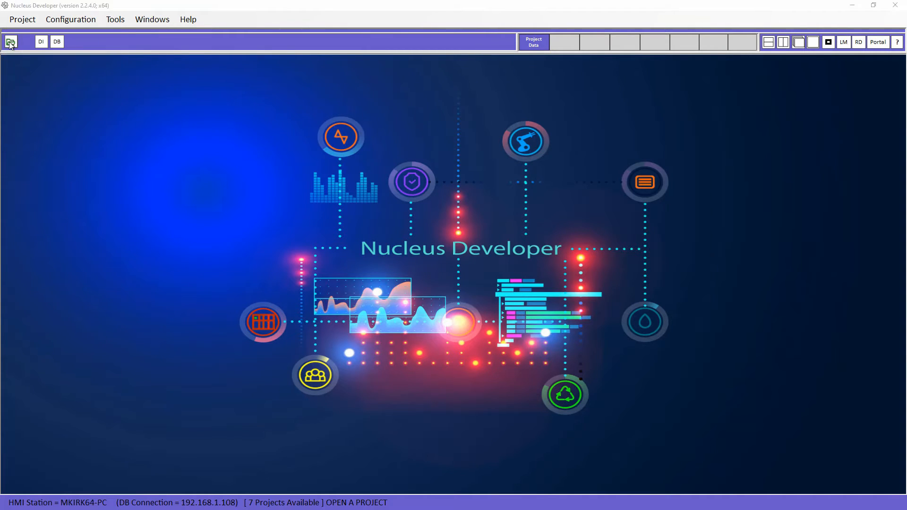
pyautogui.click(285, 247)
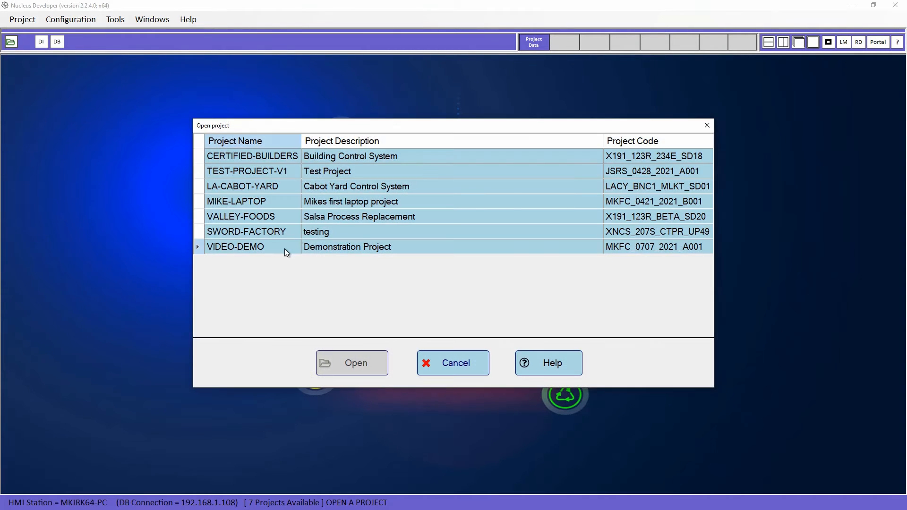
pyautogui.click(350, 373)
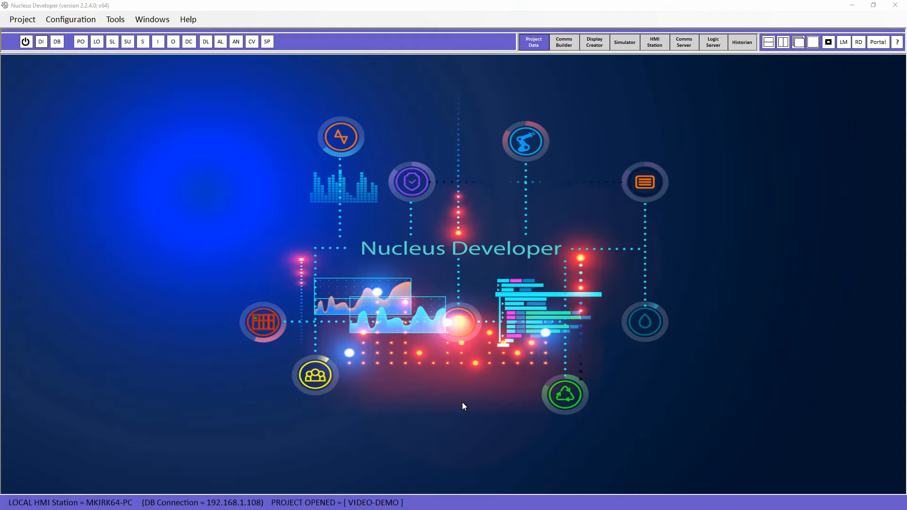
pyautogui.click(24, 19)
pyautogui.click(29, 18)
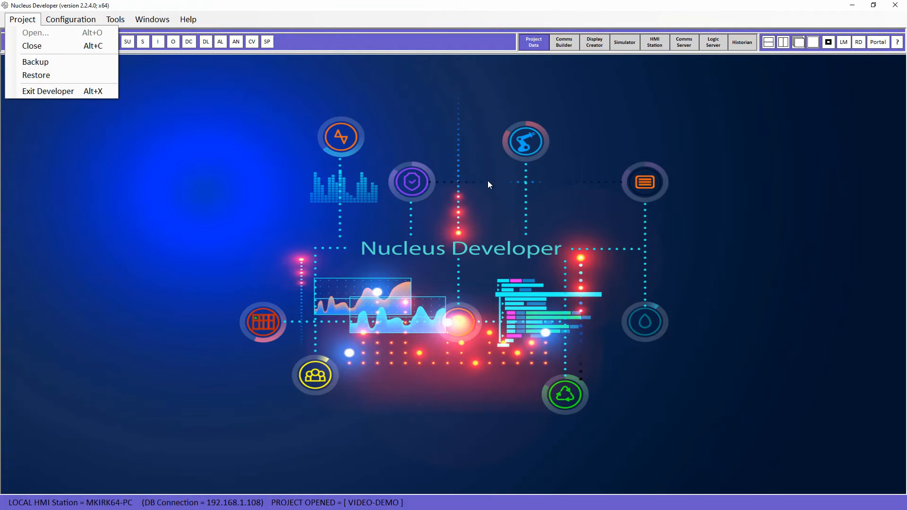
pyautogui.click(461, 203)
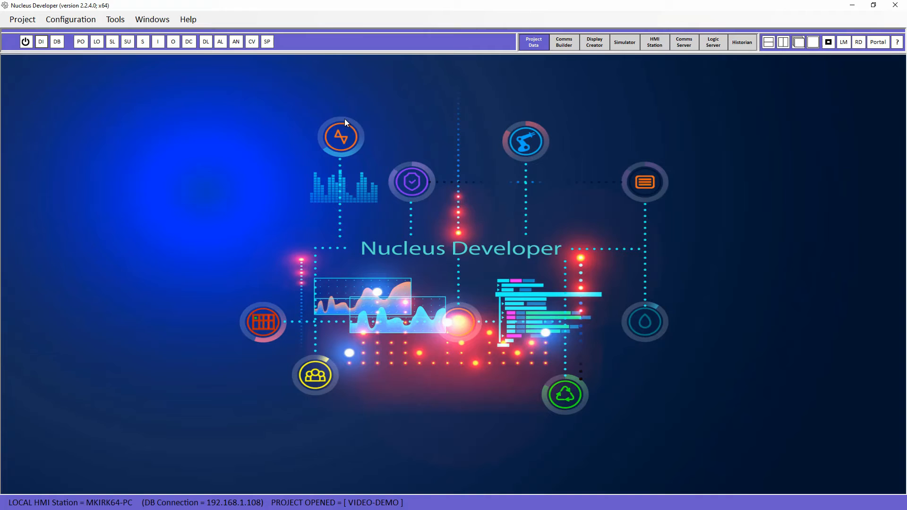
pyautogui.click(57, 42)
pyautogui.click(396, 206)
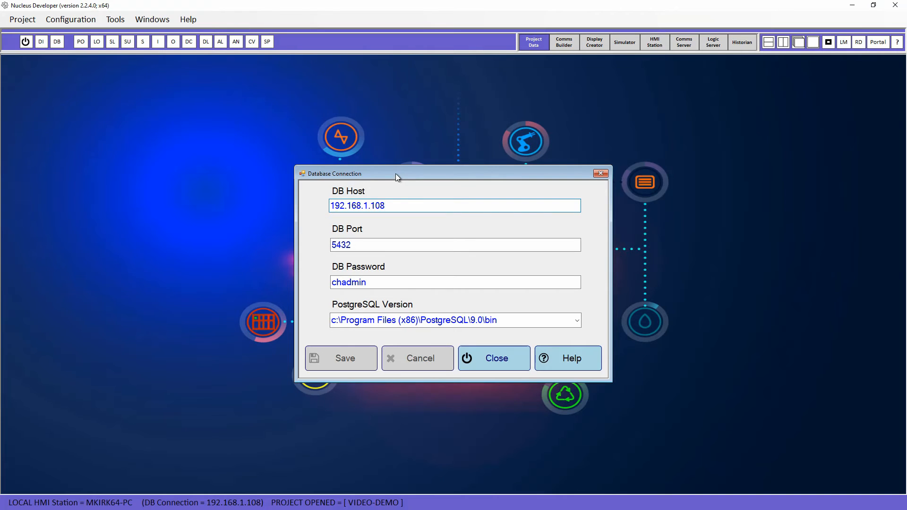
pyautogui.click(490, 362)
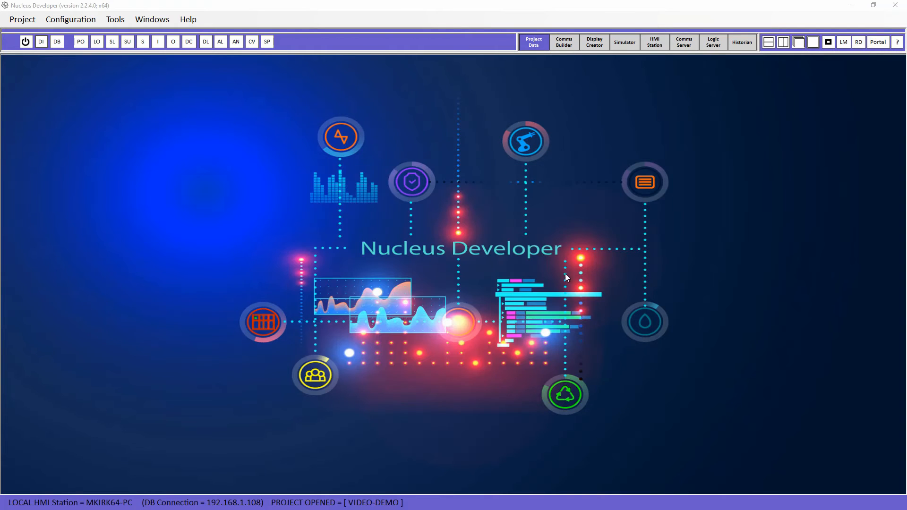
pyautogui.click(21, 19)
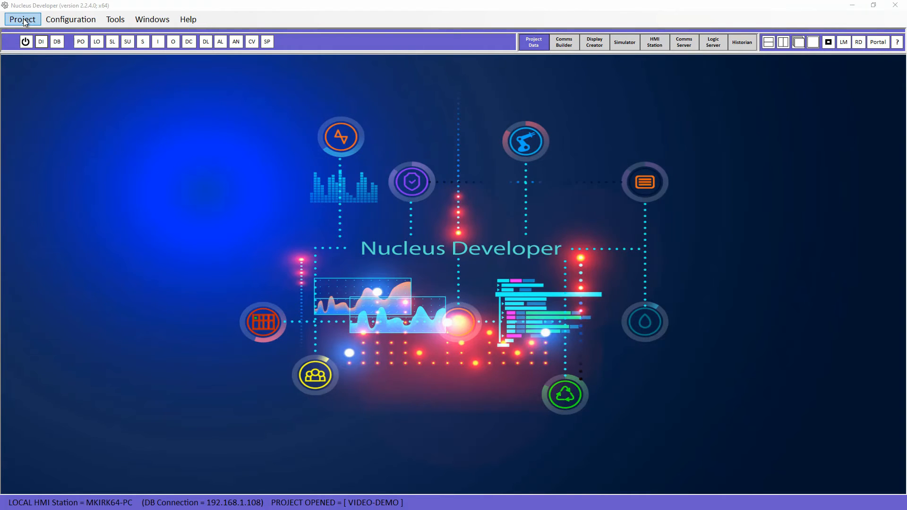
# Back up VIDEO-DEMO to its db_scripts folder, then close the project
pyautogui.click(38, 62)
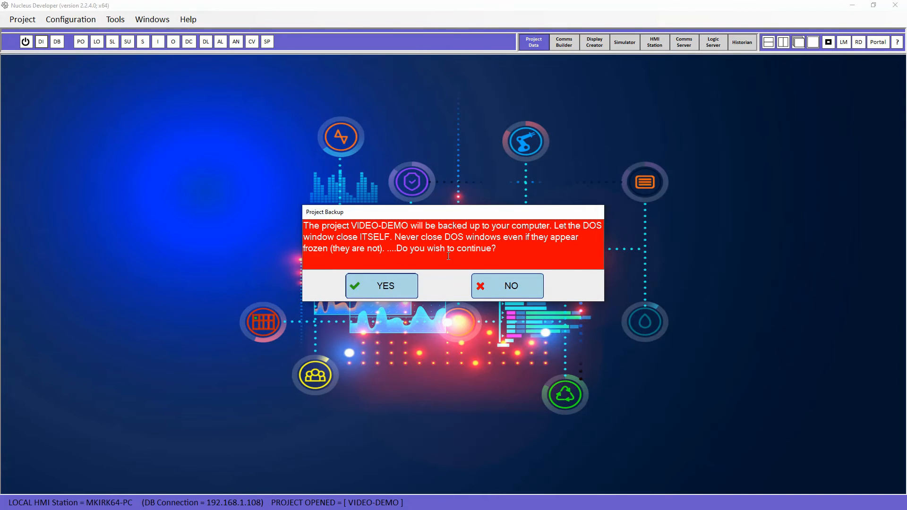
pyautogui.click(385, 285)
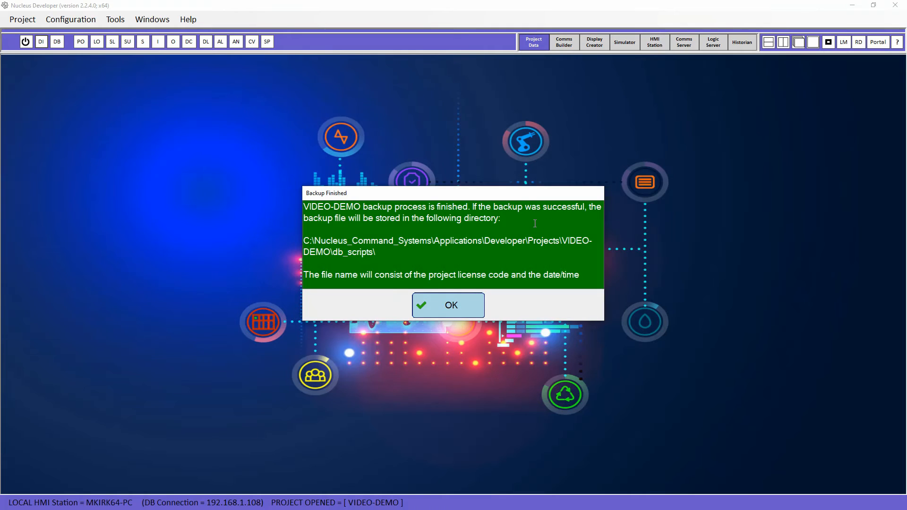
pyautogui.click(451, 306)
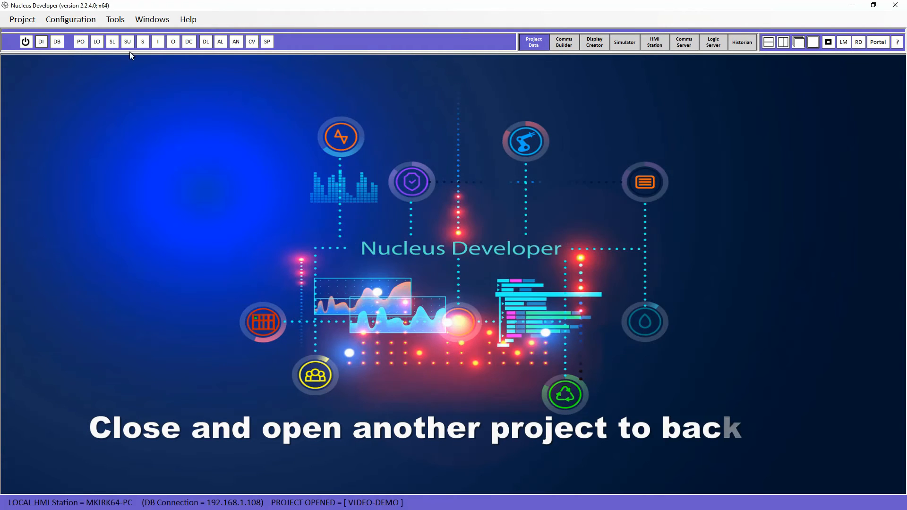
pyautogui.click(26, 42)
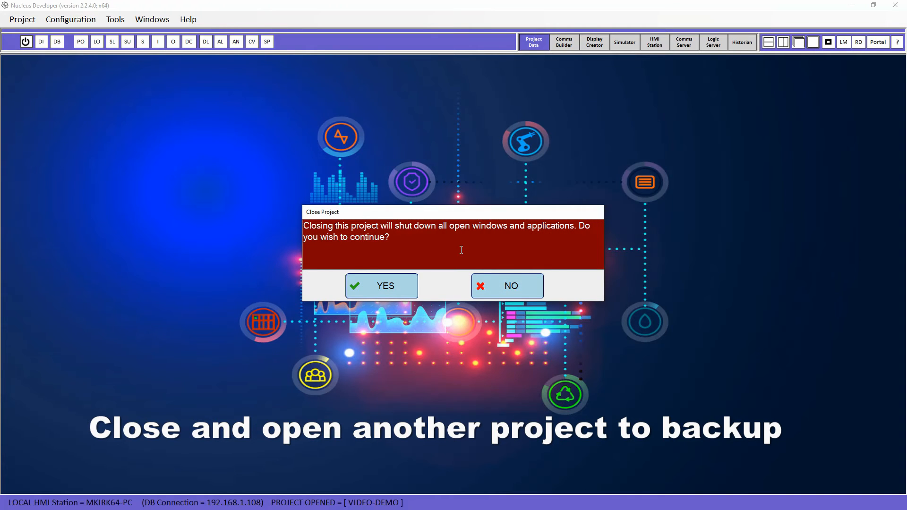
pyautogui.click(373, 288)
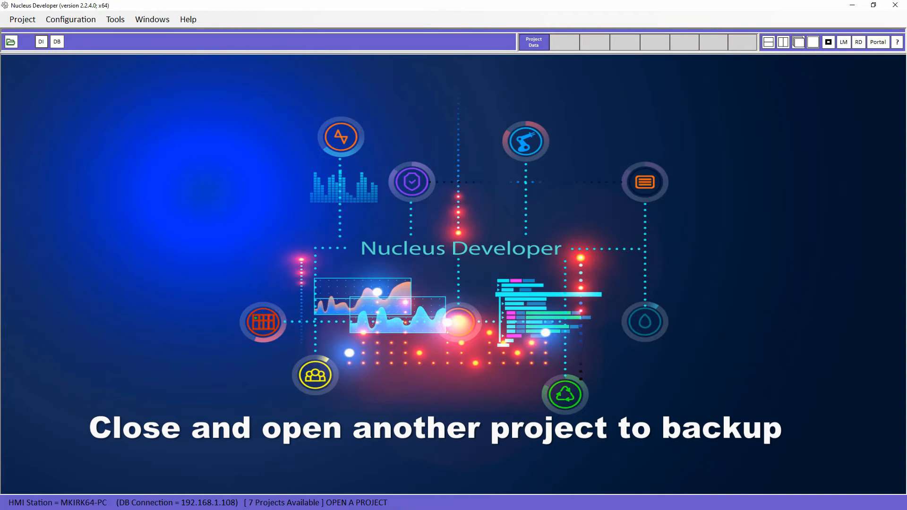
# Remove the CERTIFIED BUILDERS development license in License Manager, confirming the prompts
pyautogui.click(844, 42)
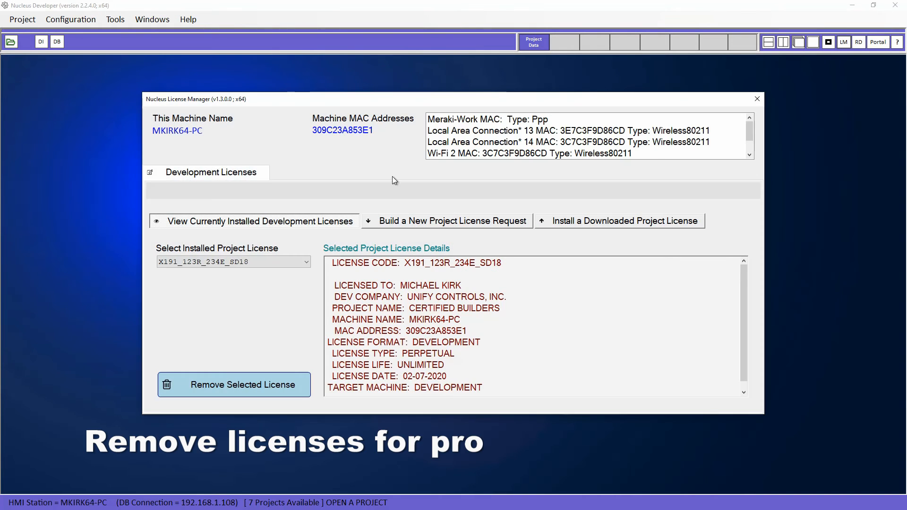
pyautogui.click(302, 263)
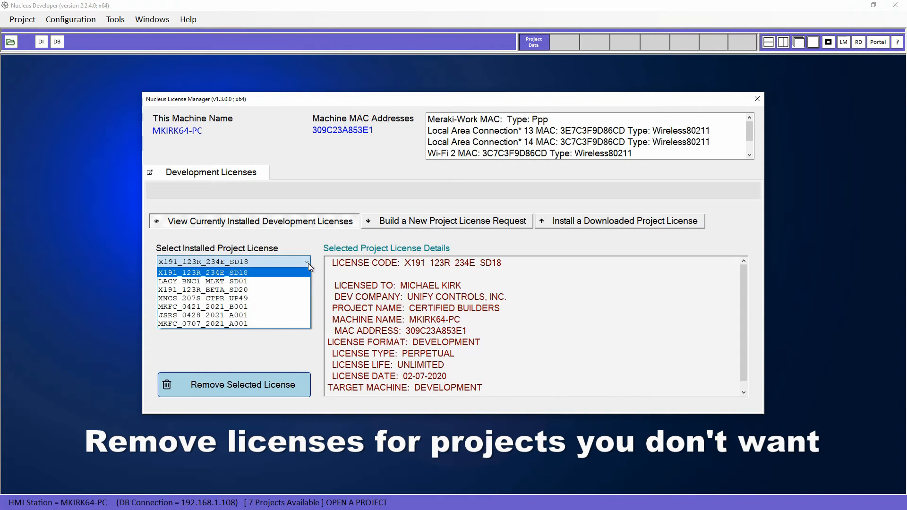
pyautogui.click(249, 273)
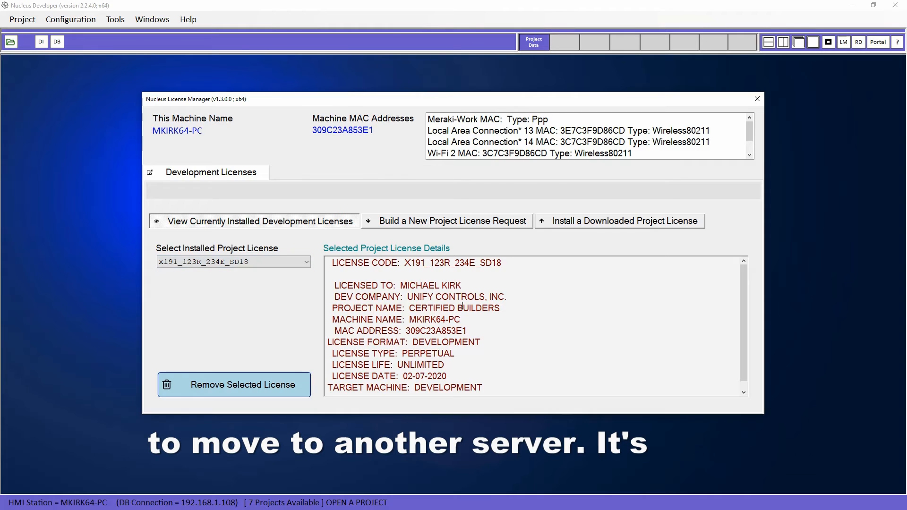
pyautogui.click(250, 389)
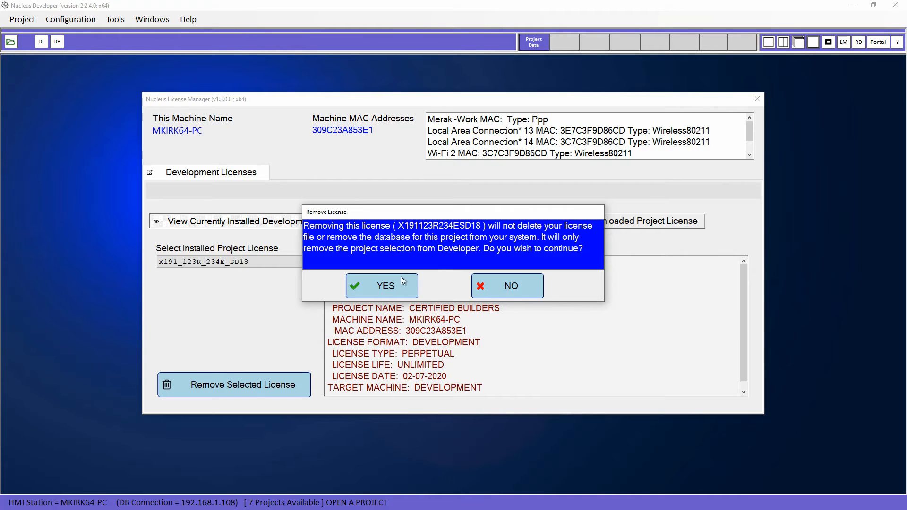
pyautogui.click(390, 288)
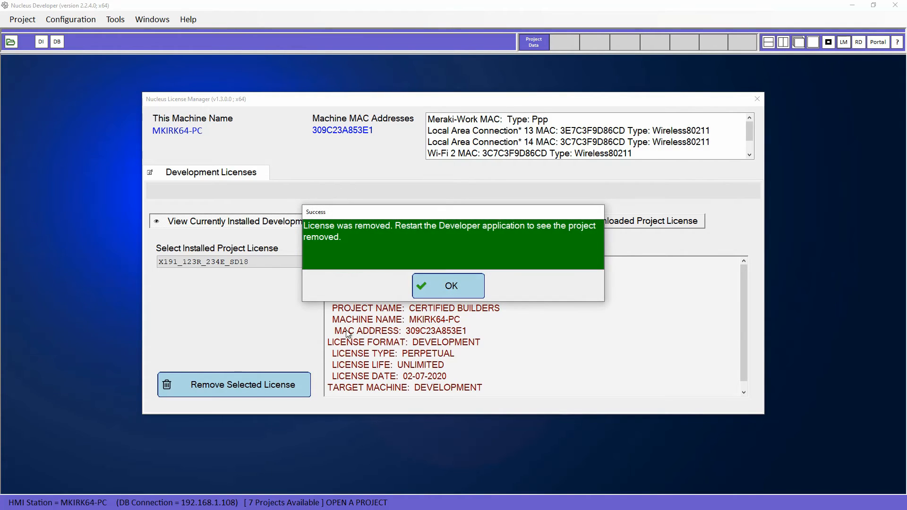
pyautogui.click(444, 290)
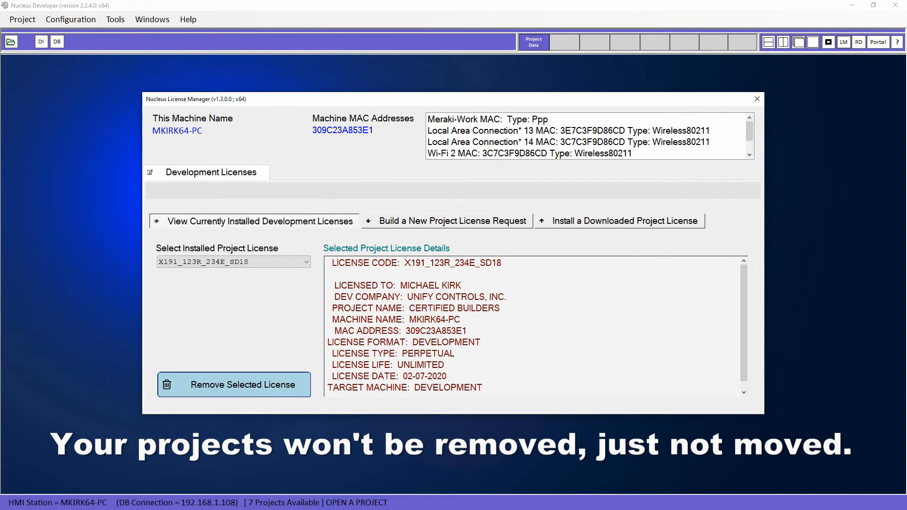
pyautogui.click(757, 99)
# Open the VIDEO-DEMO project again
pyautogui.click(11, 42)
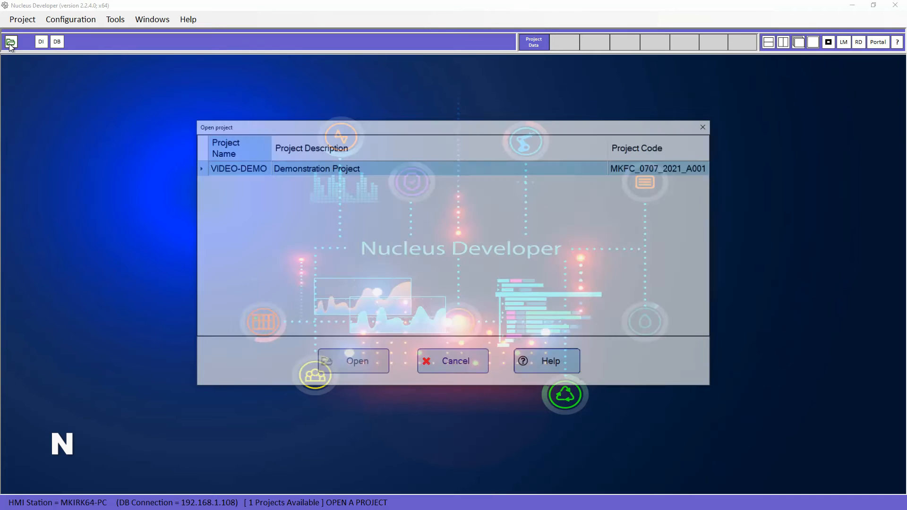
pyautogui.click(242, 169)
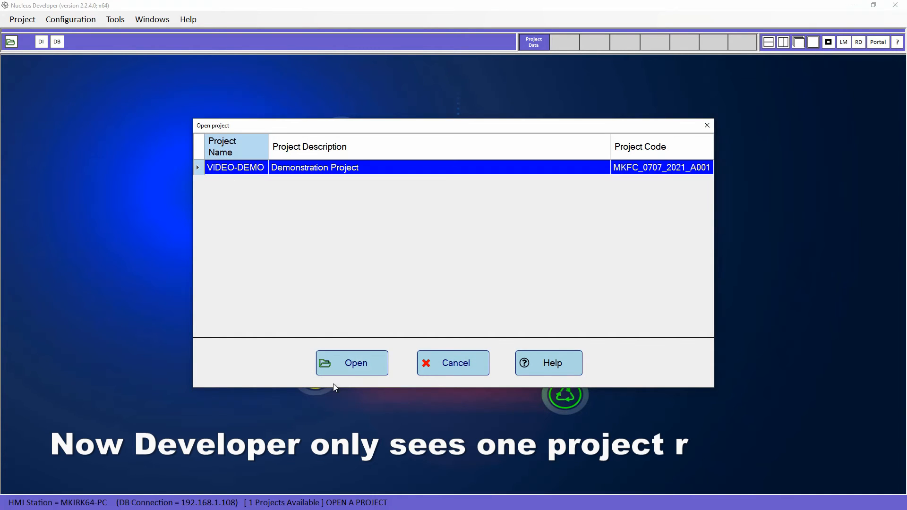
pyautogui.click(349, 369)
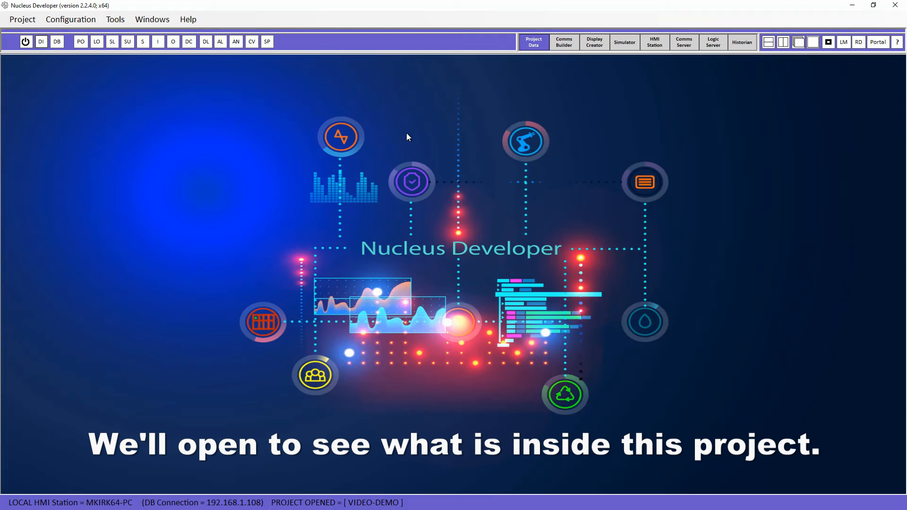
# Review the CS01 comm links and the 11 application screens, then return to Project Data
pyautogui.click(564, 42)
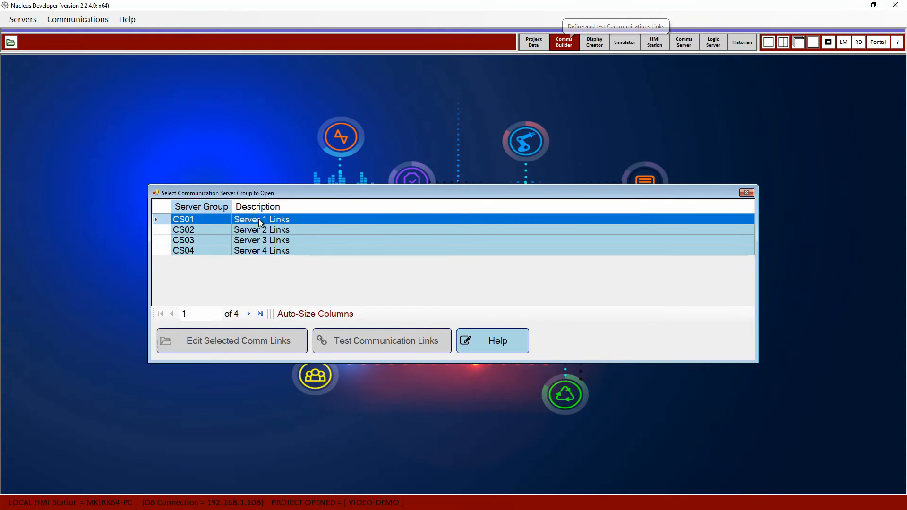
pyautogui.click(243, 219)
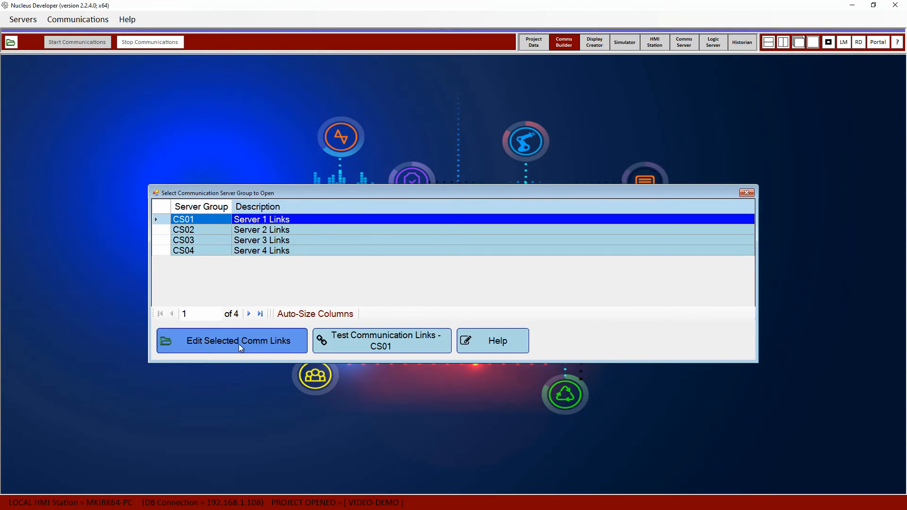
pyautogui.click(239, 344)
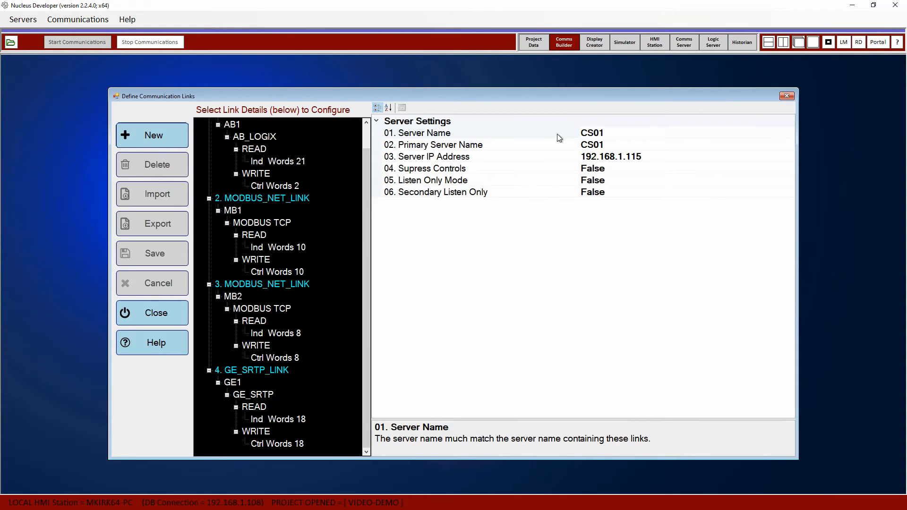
pyautogui.click(595, 41)
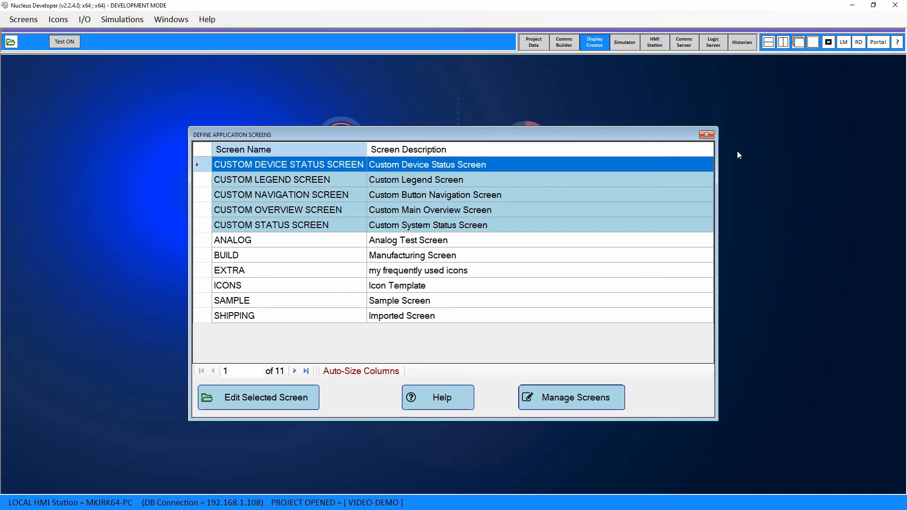
pyautogui.click(535, 42)
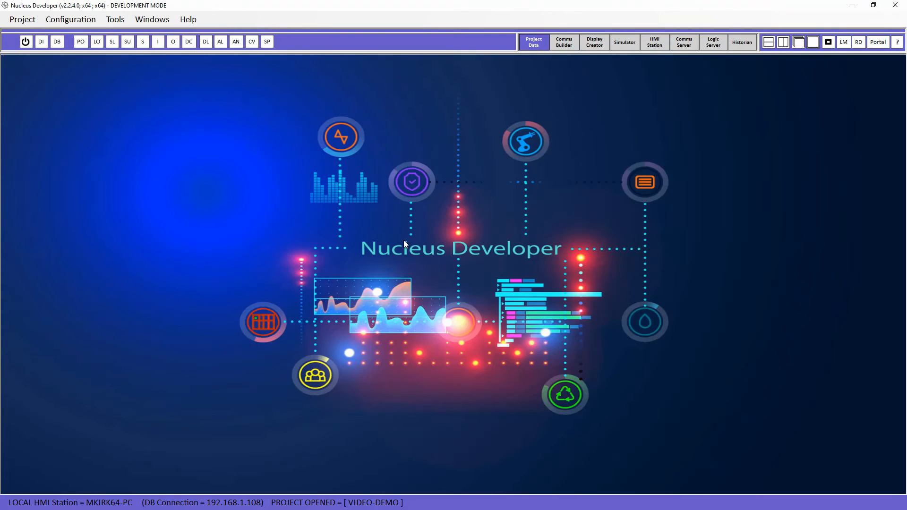
# Close VIDEO-DEMO and change the database host to 192.168.1.102
pyautogui.click(25, 42)
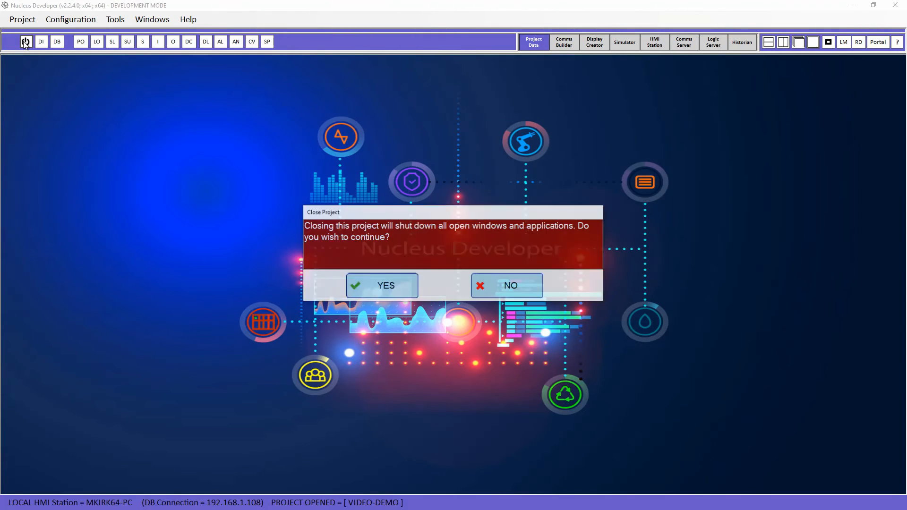
pyautogui.click(379, 285)
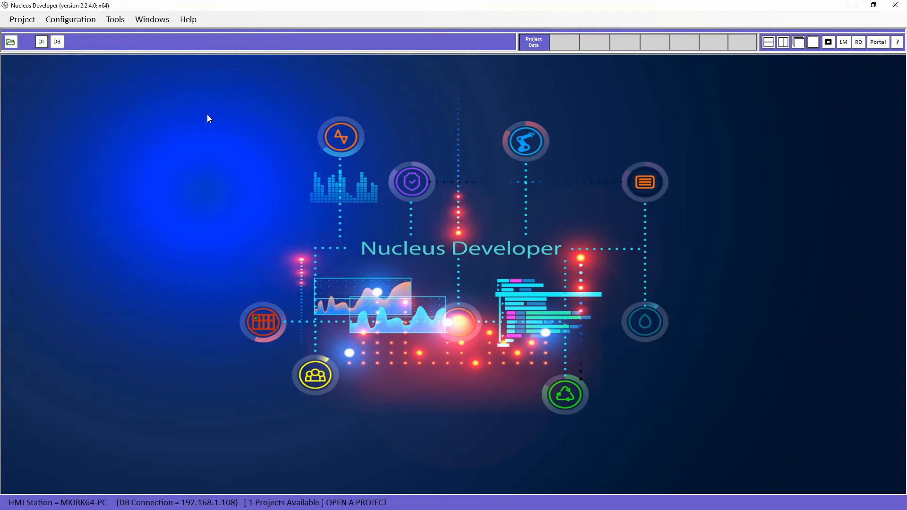
pyautogui.click(75, 19)
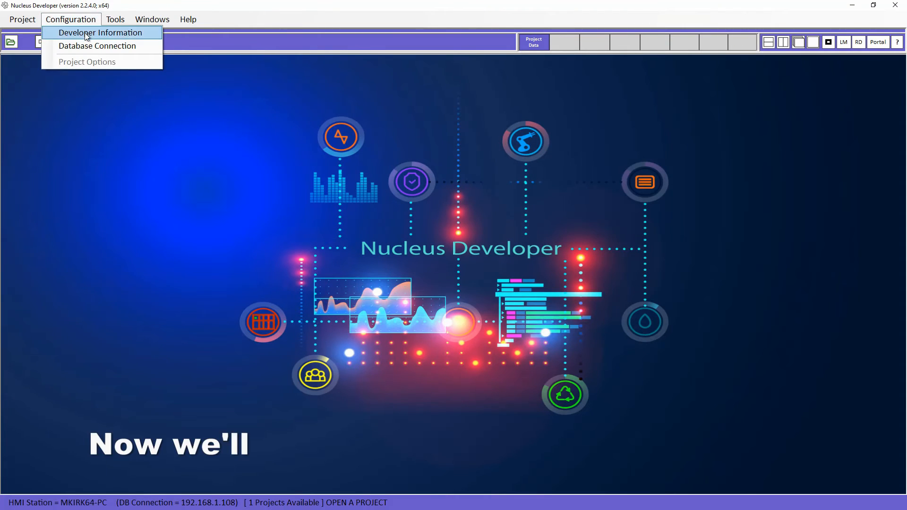
pyautogui.click(86, 47)
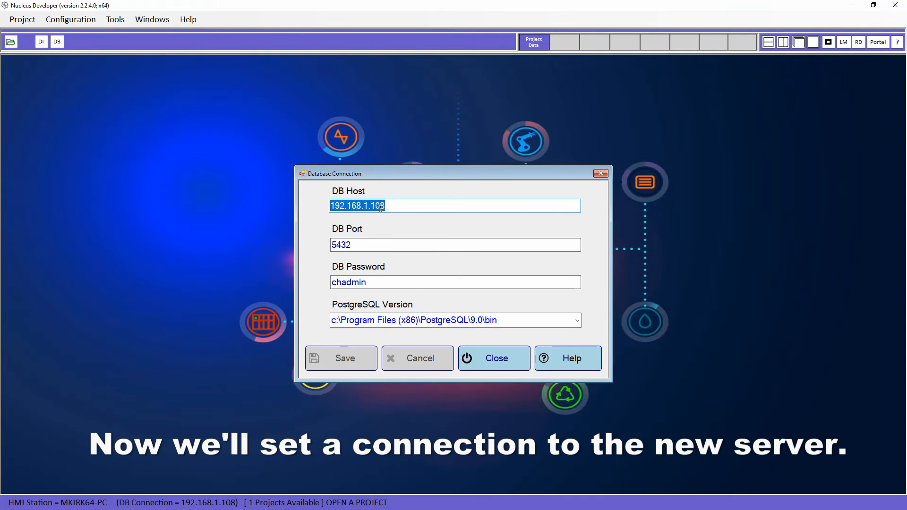
pyautogui.moveTo(381, 208); pyautogui.dragTo(394, 208)
pyautogui.write('2')
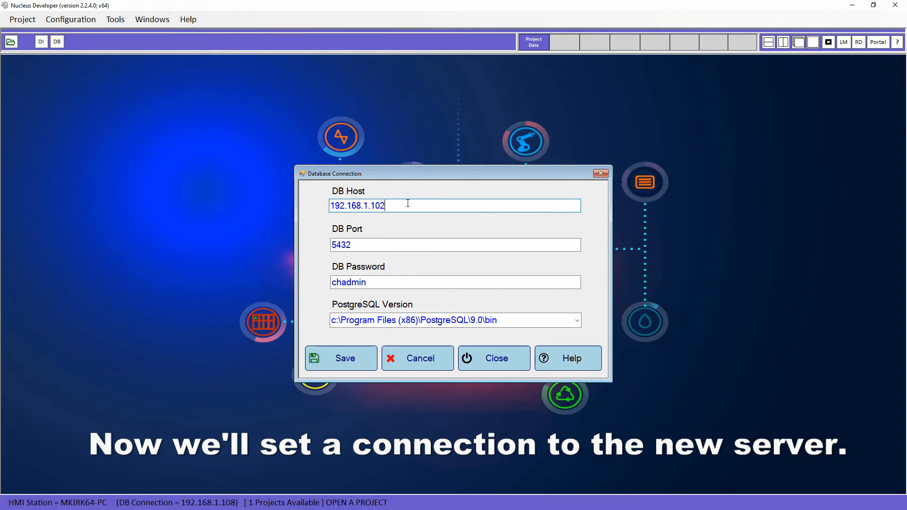
pyautogui.click(400, 248)
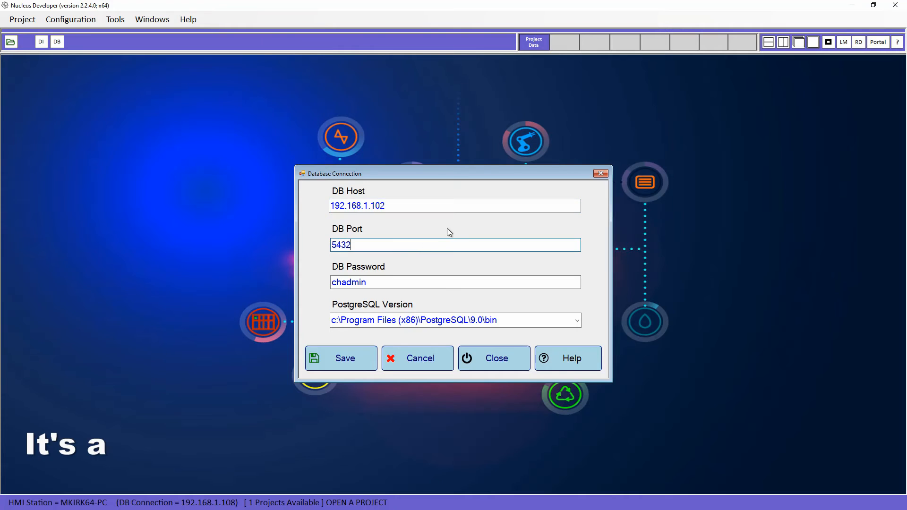
# Save the new database connection, close the settings and exit Nucleus Developer
pyautogui.click(344, 361)
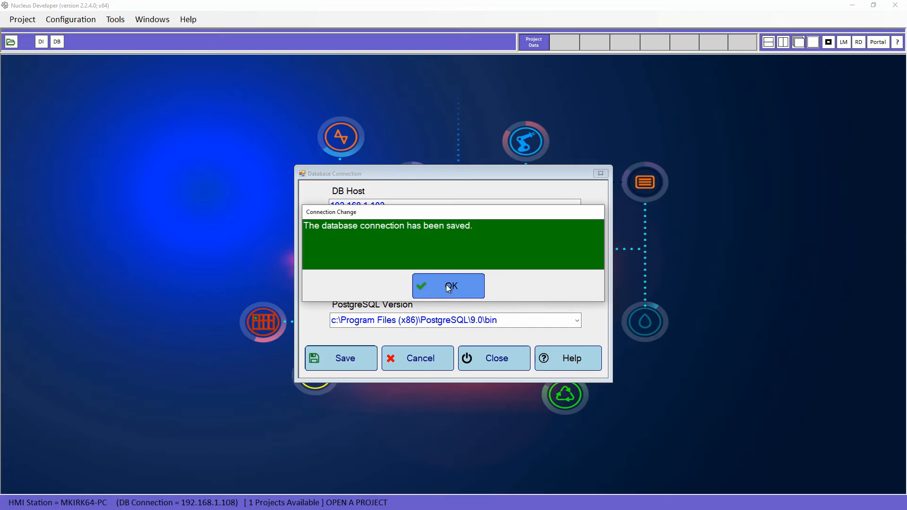
pyautogui.click(449, 286)
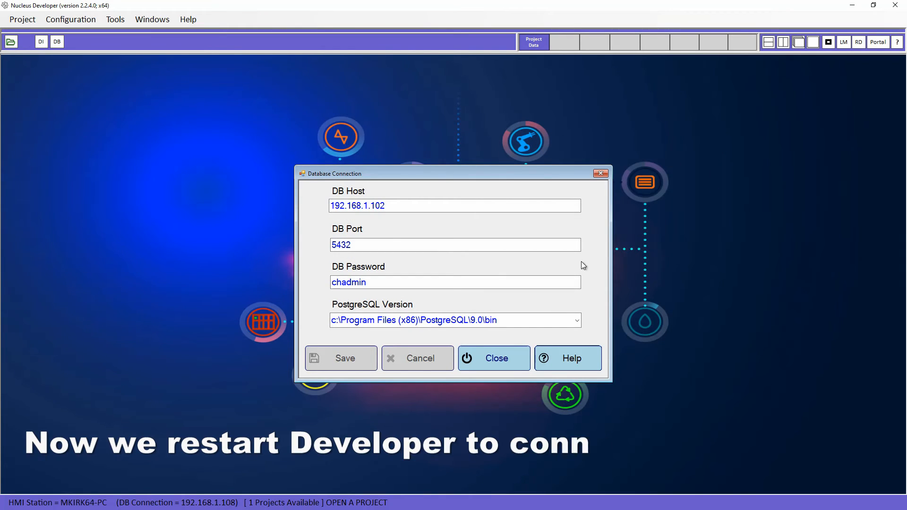
pyautogui.click(503, 364)
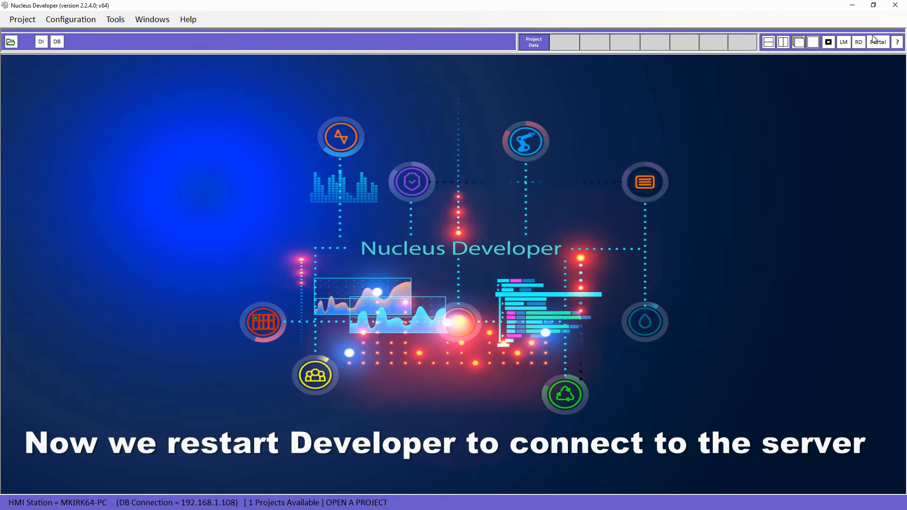
pyautogui.click(895, 7)
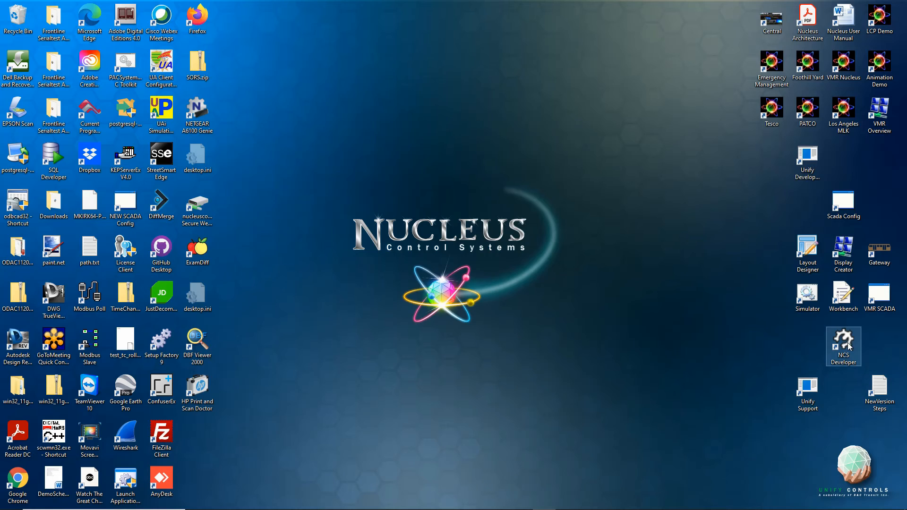
# Relaunch Nucleus Developer from the NCS Developer desktop icon
pyautogui.doubleClick(844, 342)
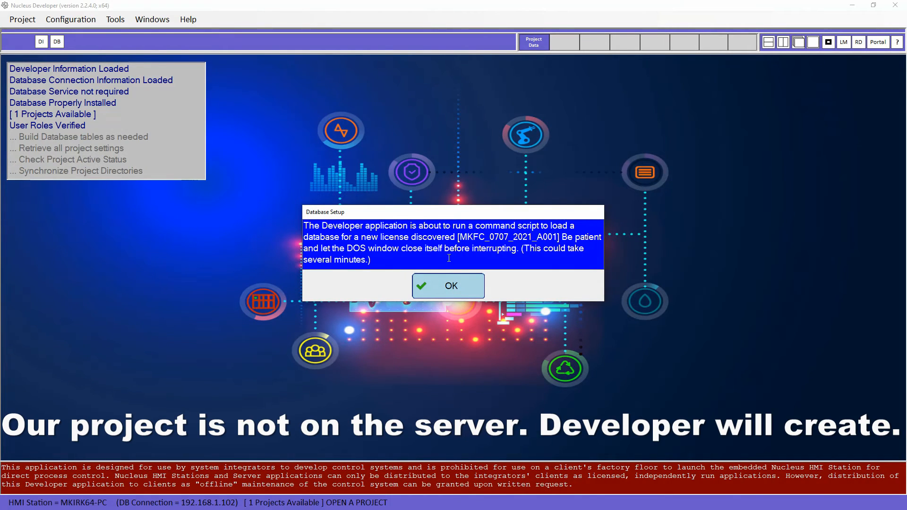
# Load the new database and activate VIDEO-DEMO with description 'Video Demonstration' and revision 1
pyautogui.click(446, 289)
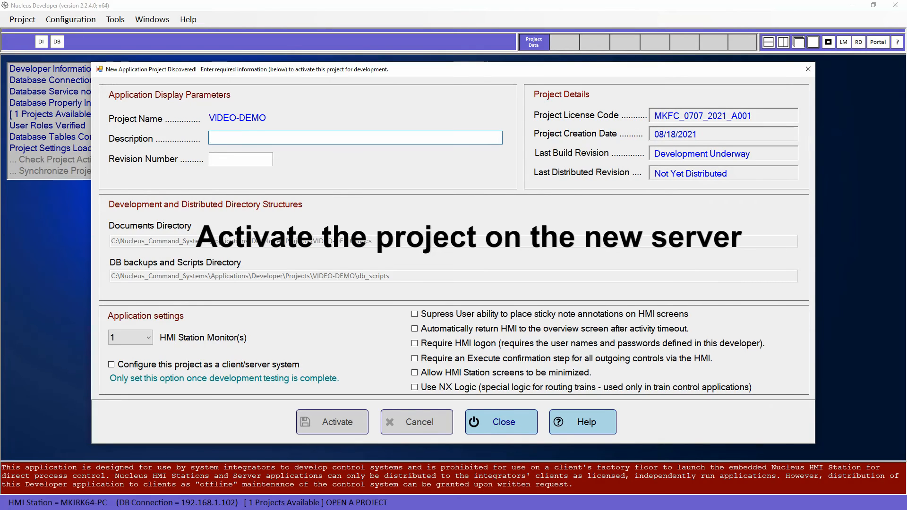
pyautogui.write('Video D')
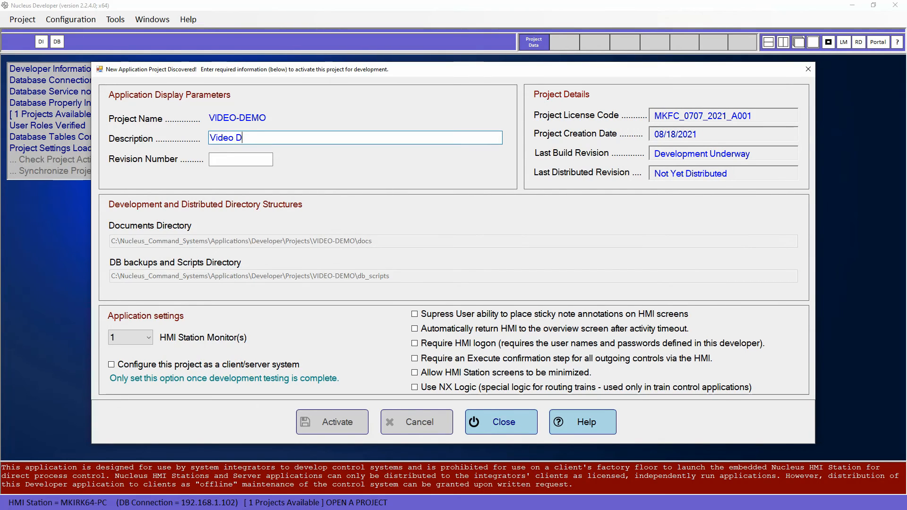
pyautogui.write('emonstration')
pyautogui.click(247, 158)
pyautogui.write('1')
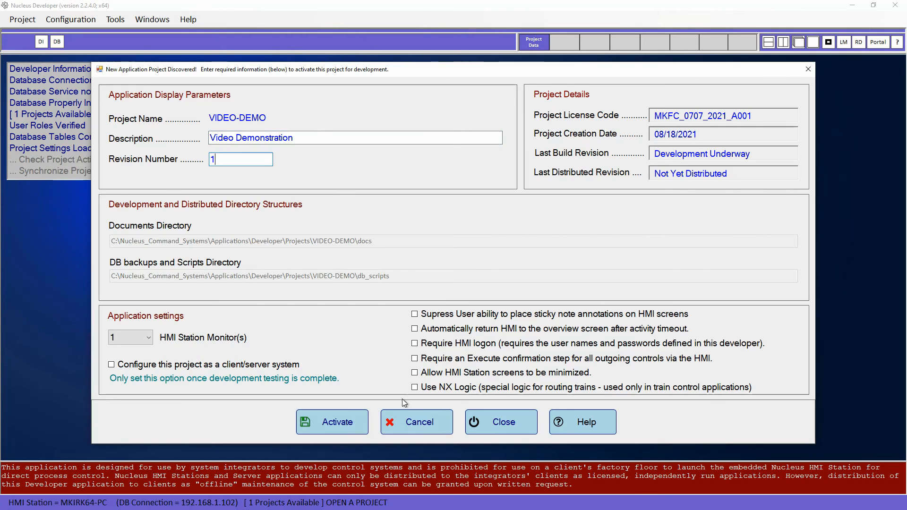
pyautogui.click(336, 428)
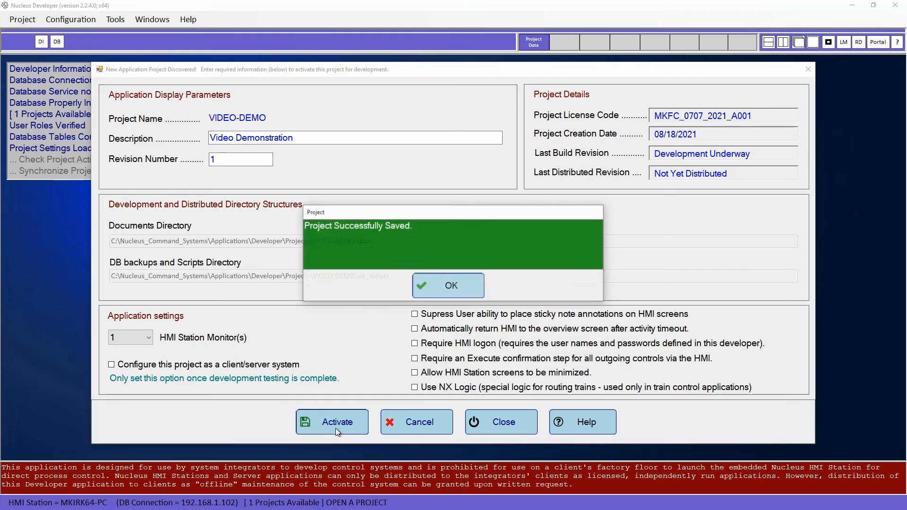
pyautogui.click(449, 290)
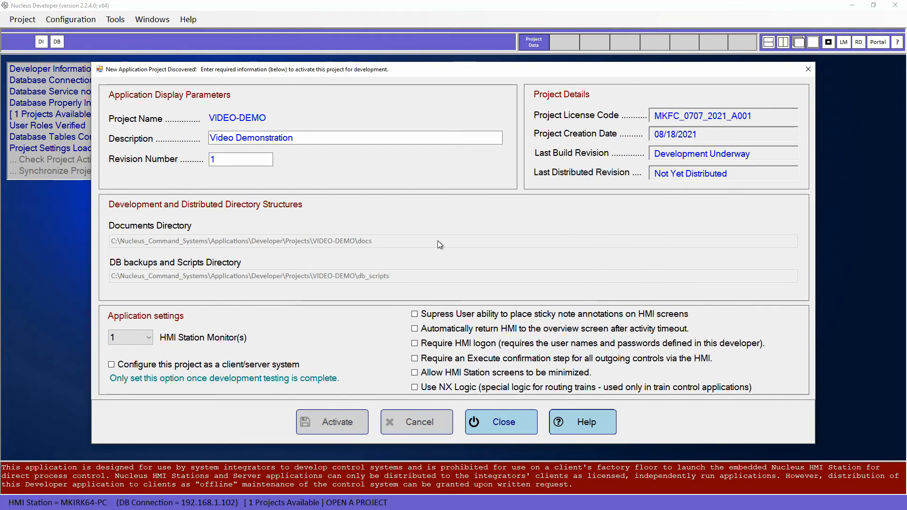
pyautogui.click(506, 428)
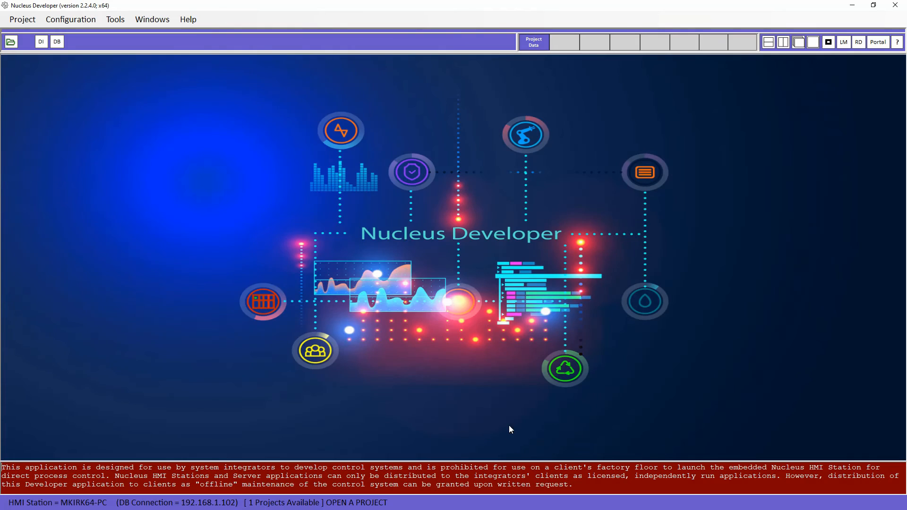
# Open the newly activated VIDEO-DEMO project
pyautogui.click(11, 42)
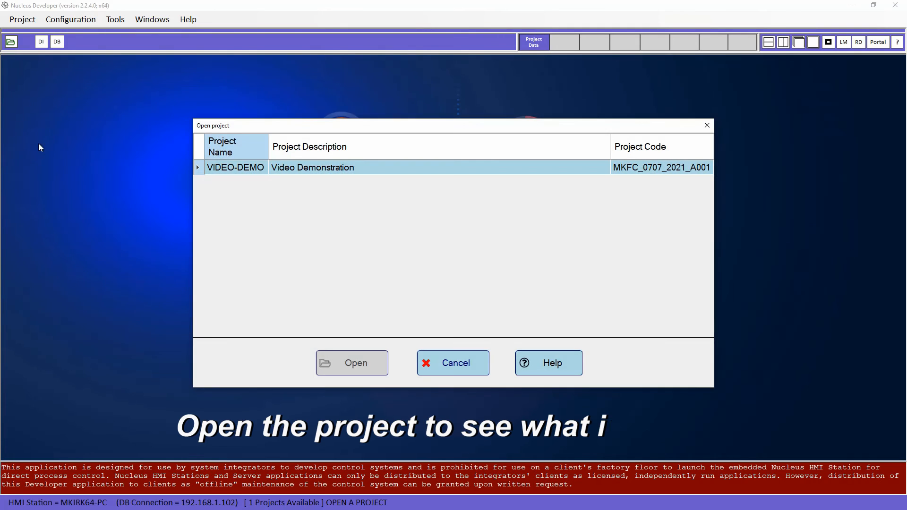
pyautogui.click(313, 170)
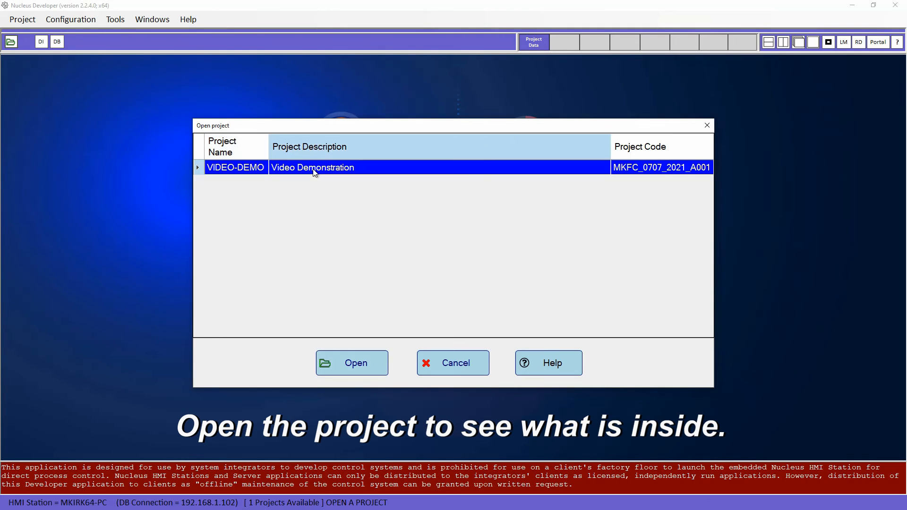
pyautogui.click(351, 367)
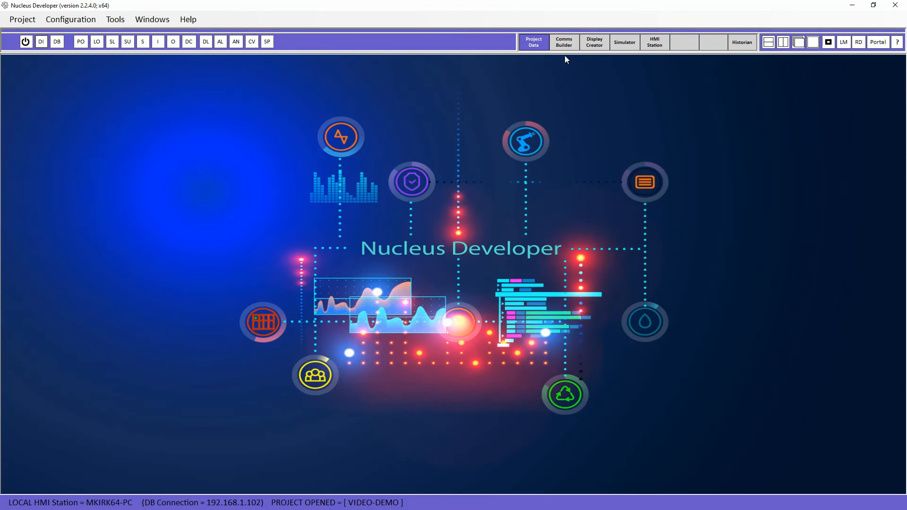
# Confirm CS01 has no comm links and only 7 default screens exist, closing each view
pyautogui.click(564, 44)
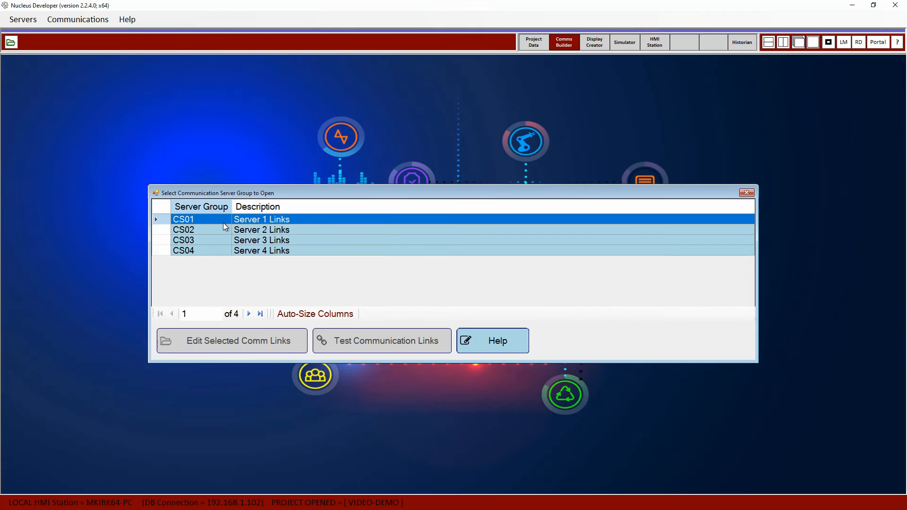
pyautogui.click(223, 222)
pyautogui.click(227, 339)
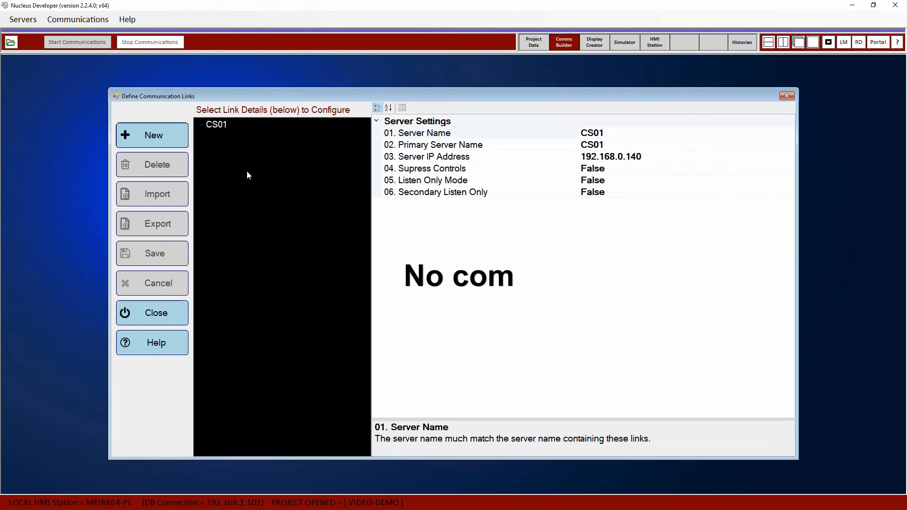
pyautogui.click(219, 124)
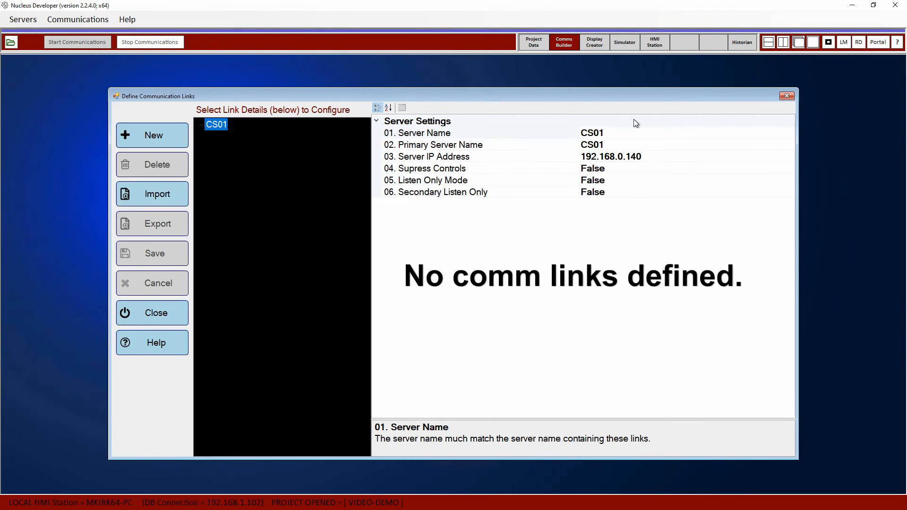
pyautogui.click(786, 97)
pyautogui.click(592, 42)
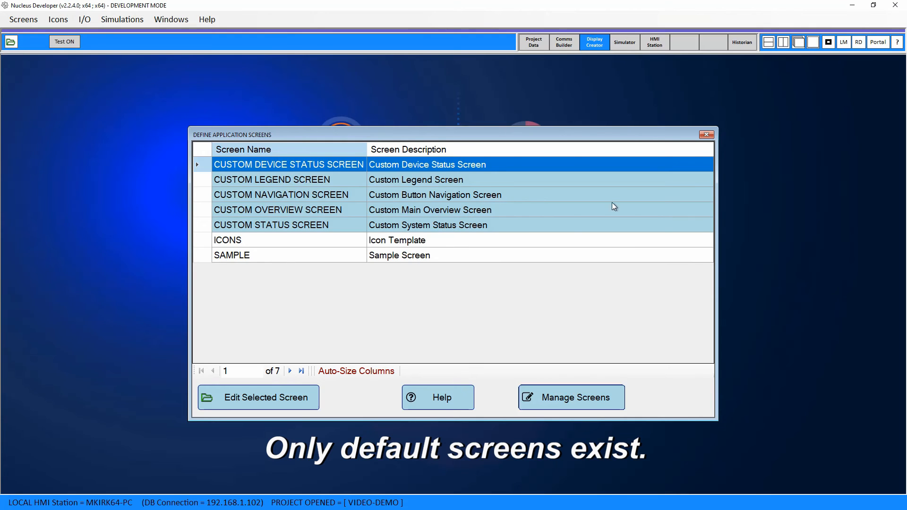
pyautogui.click(706, 136)
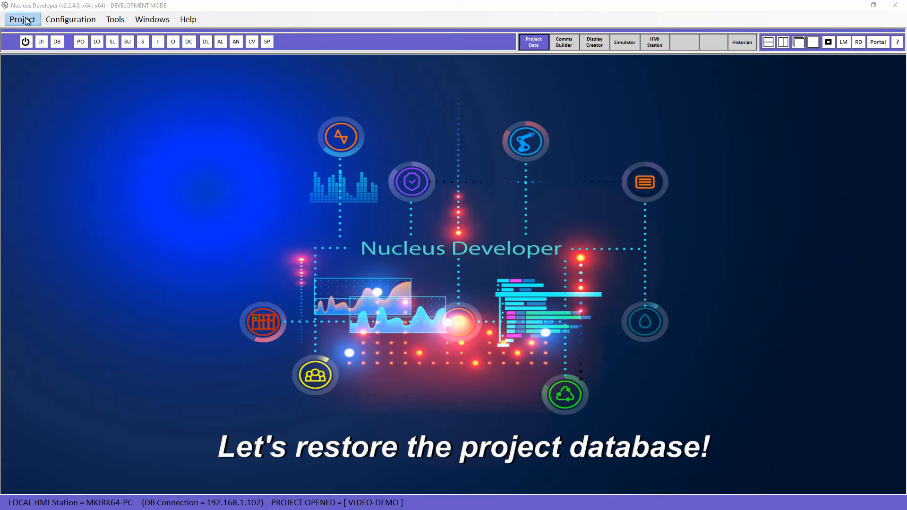
# Restore the VIDEO-DEMO database from the newest backup, dated 8/18/2021, and run the restore script
pyautogui.click(26, 22)
pyautogui.click(25, 20)
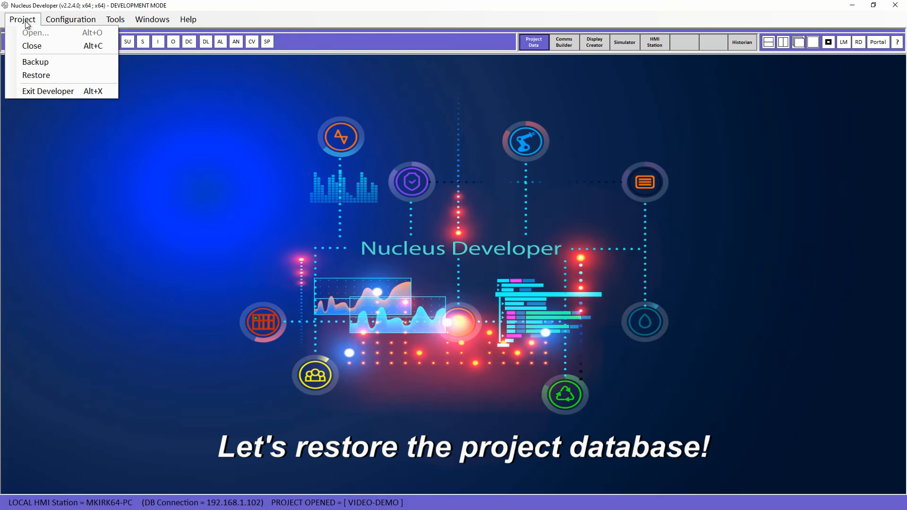
pyautogui.click(36, 75)
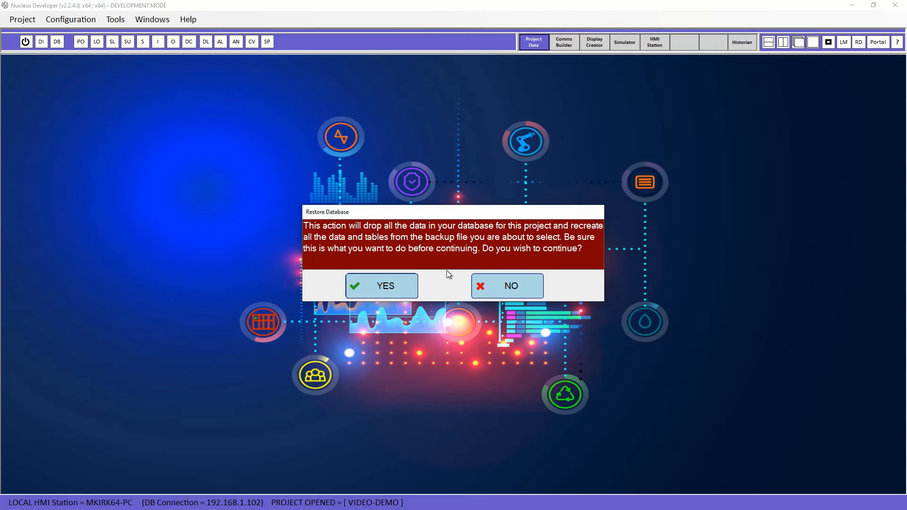
pyautogui.click(391, 287)
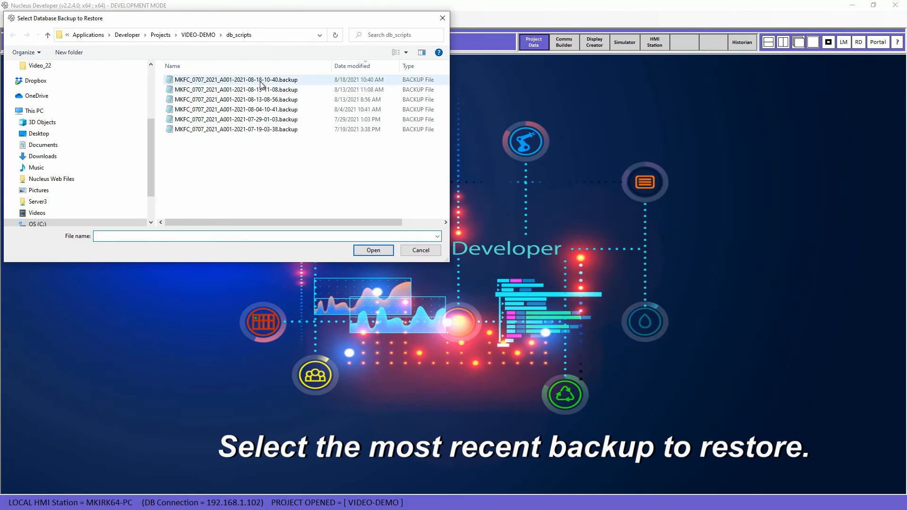
pyautogui.click(262, 80)
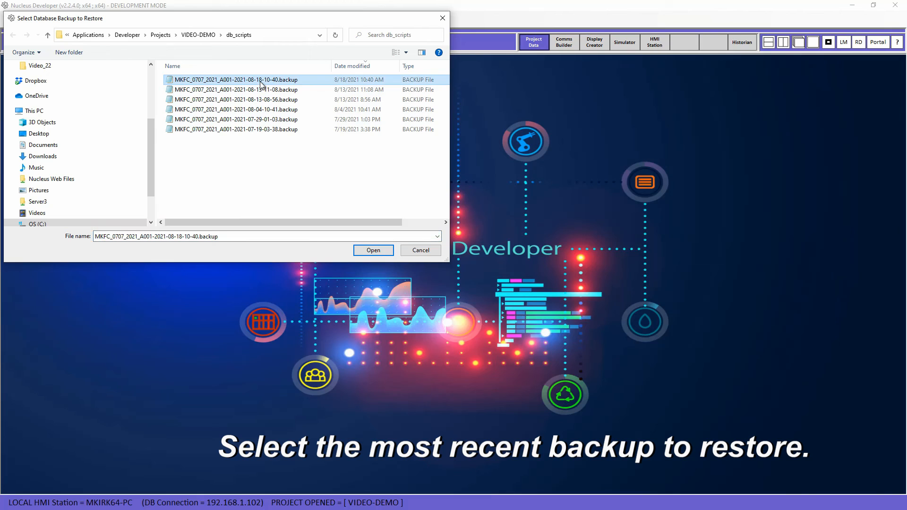
pyautogui.click(375, 253)
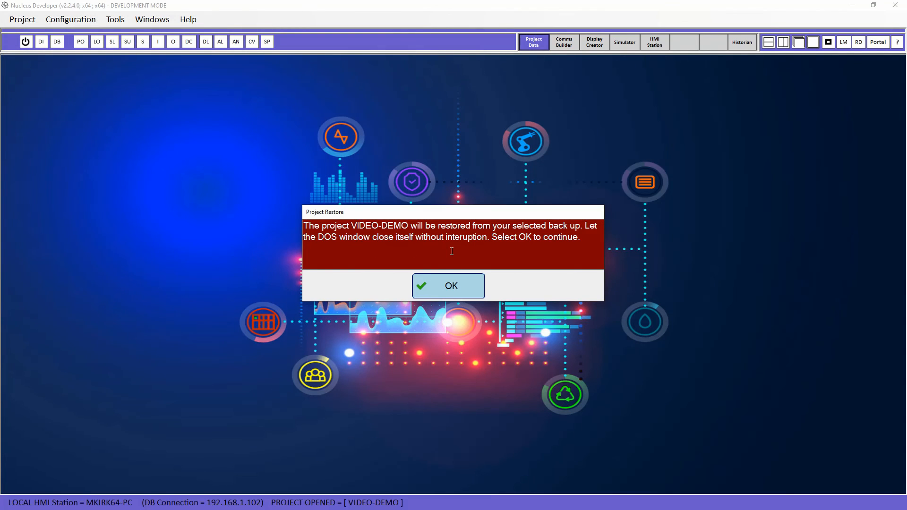
pyautogui.click(449, 288)
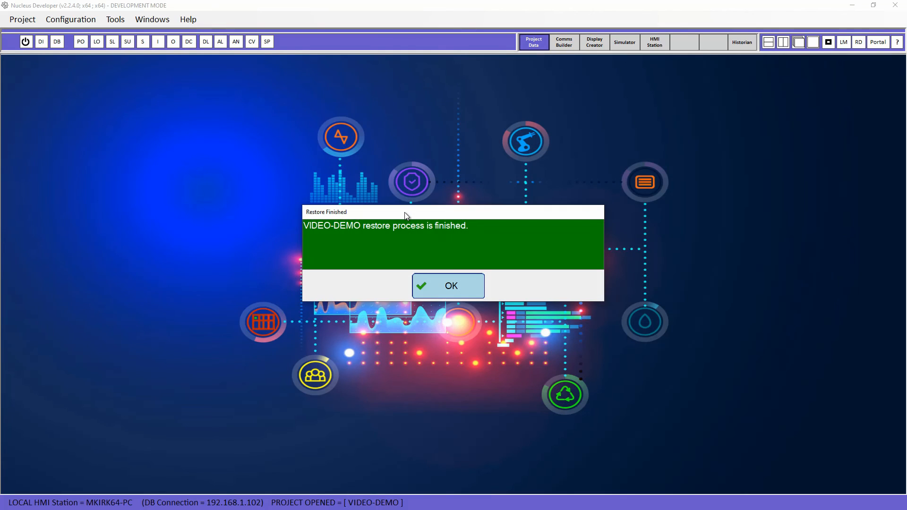
# Verify CS01 comm links AB1, MB1, MB2 and GE1 and the eleven restored screens
pyautogui.click(449, 291)
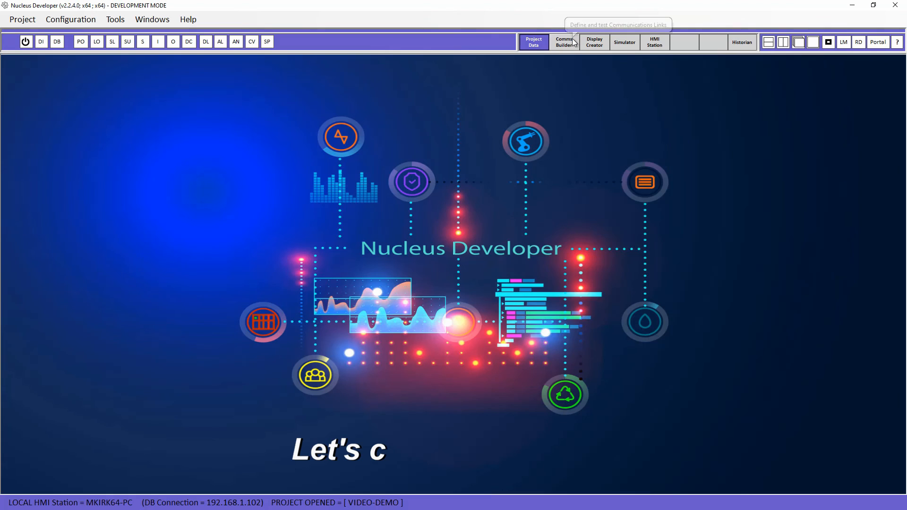
pyautogui.click(568, 42)
pyautogui.click(264, 219)
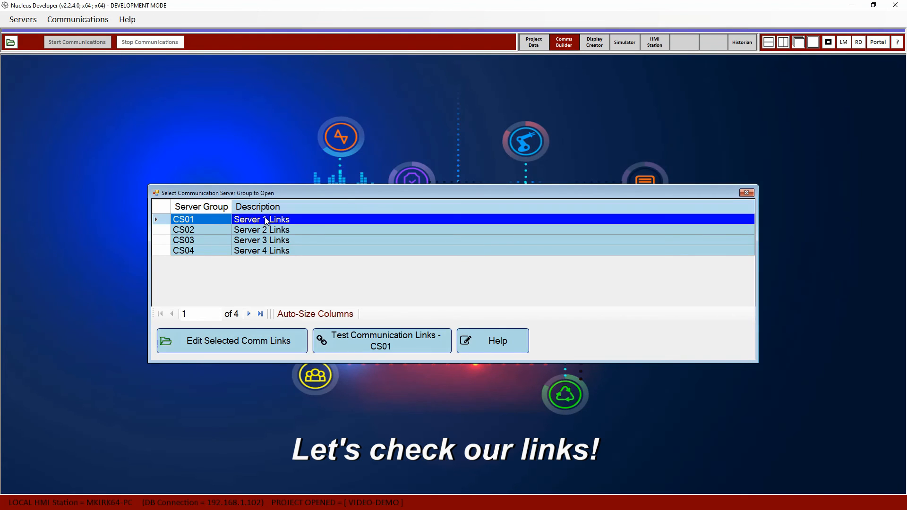
pyautogui.click(250, 344)
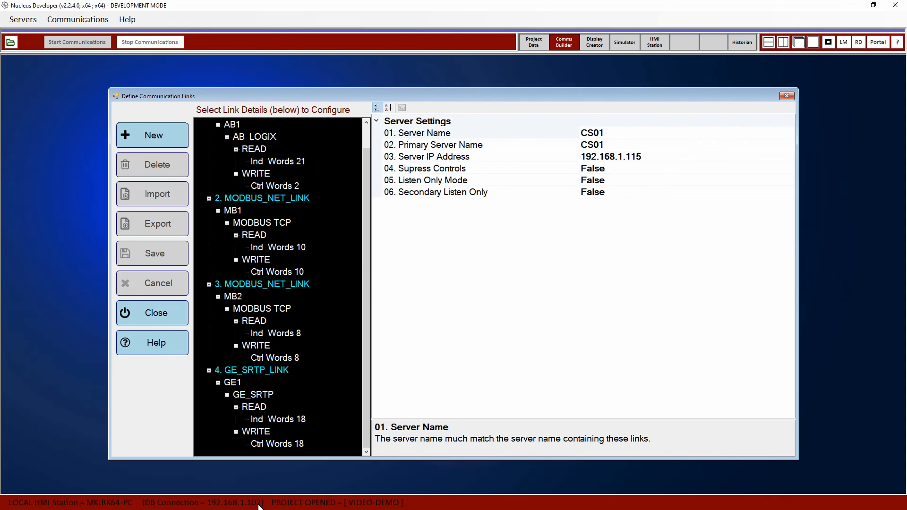
pyautogui.click(599, 44)
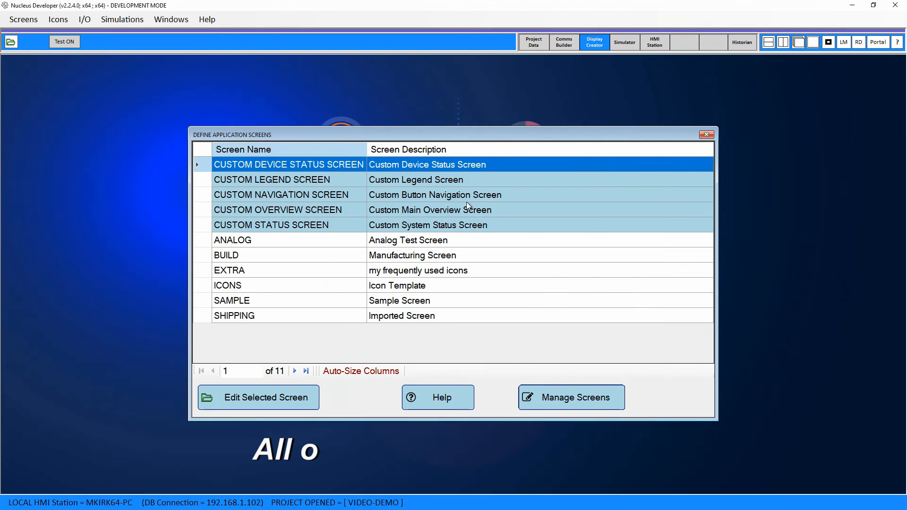
pyautogui.click(196, 237)
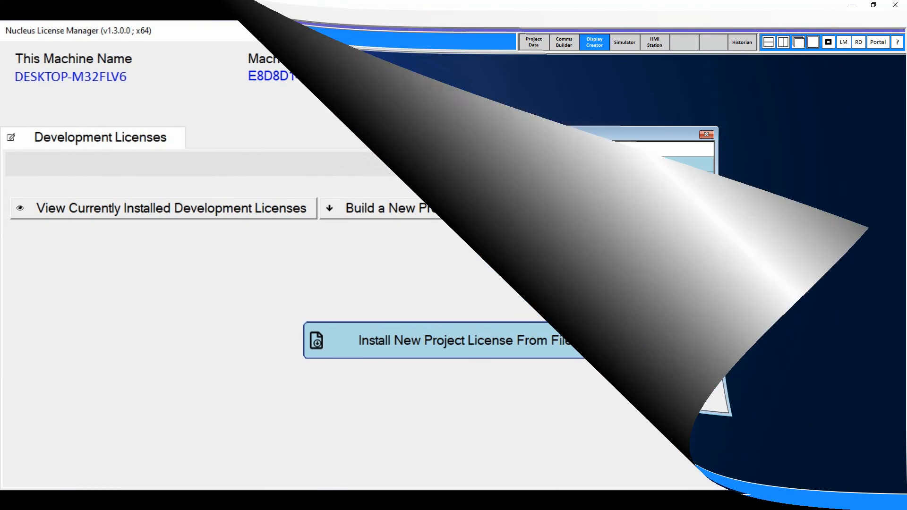